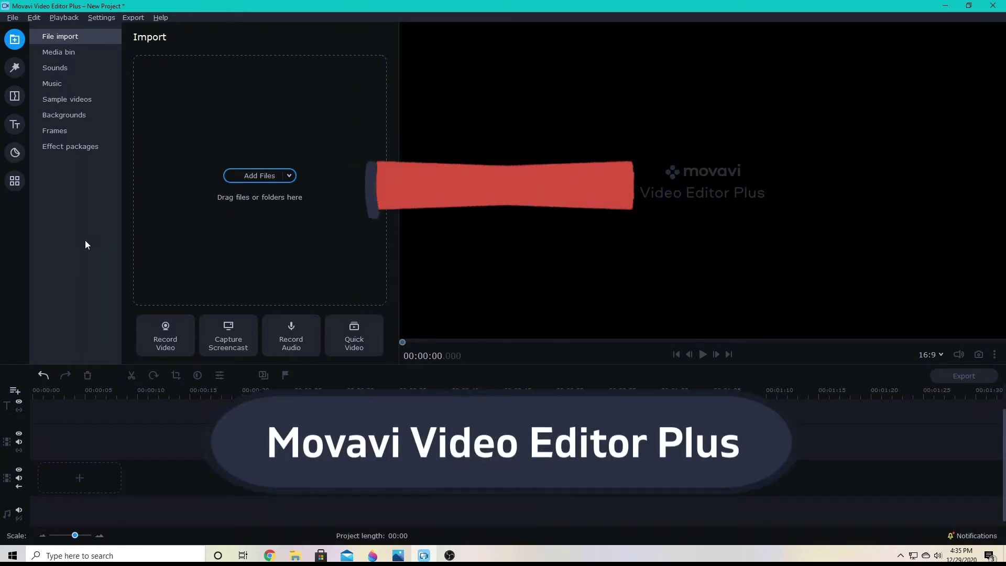
Place the 'Channel - dark' intro on the video track and open it to edit its title clip.
{"action": "left_click", "coordinate": [20, 129]}
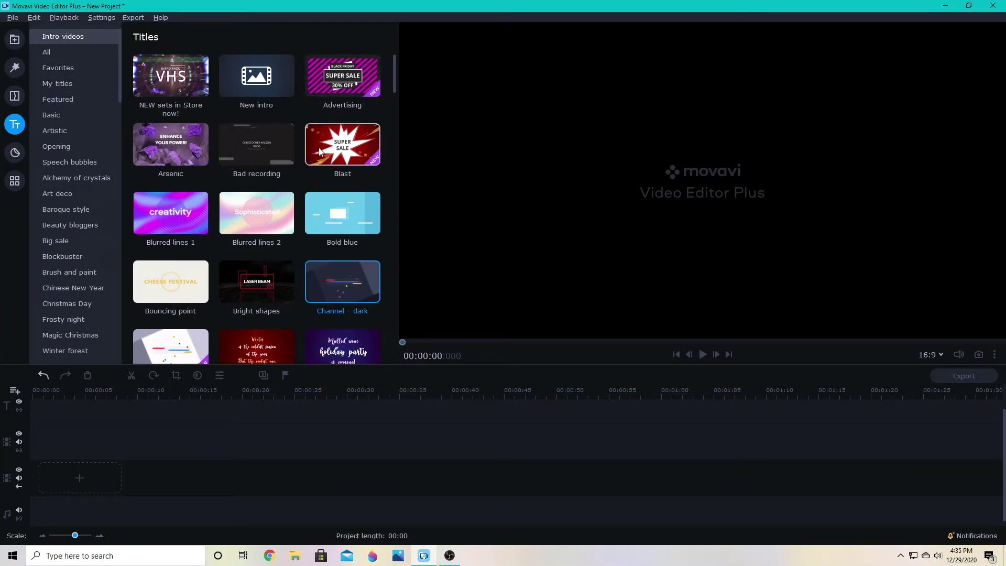
{"action": "left_click_drag", "start_coordinate": [334, 297], "coordinate": [58, 480]}
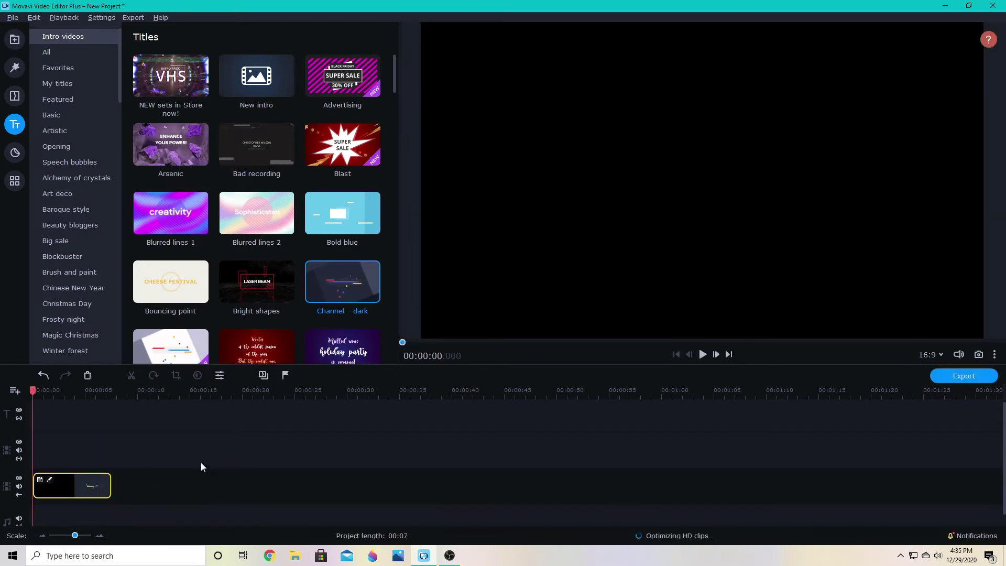
{"action": "left_click", "coordinate": [50, 480]}
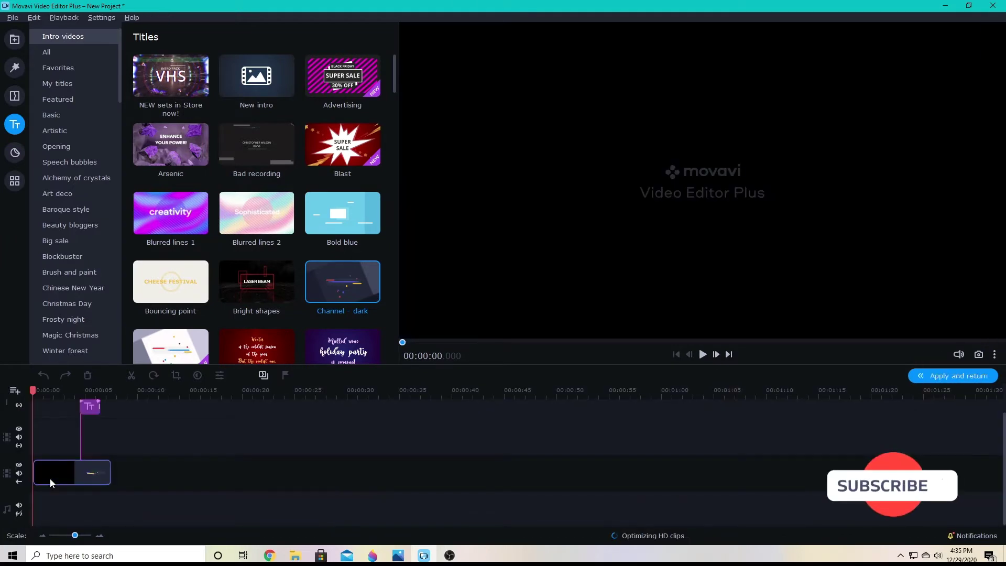
{"action": "left_click", "coordinate": [94, 409]}
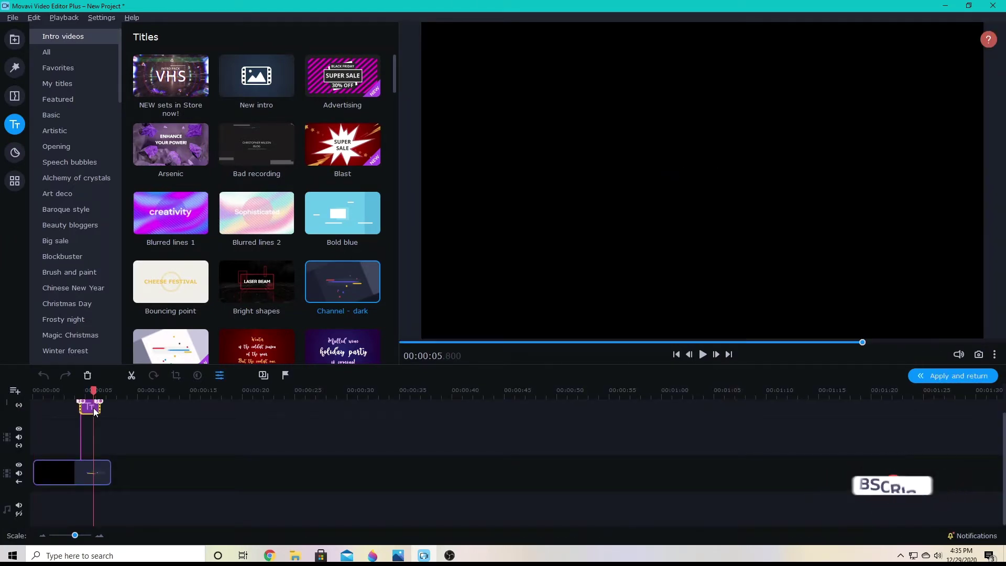
Replace the MY CHANNEL title with the channel owner's name in capitals and apply the intro edits.
{"action": "double_click", "coordinate": [94, 407]}
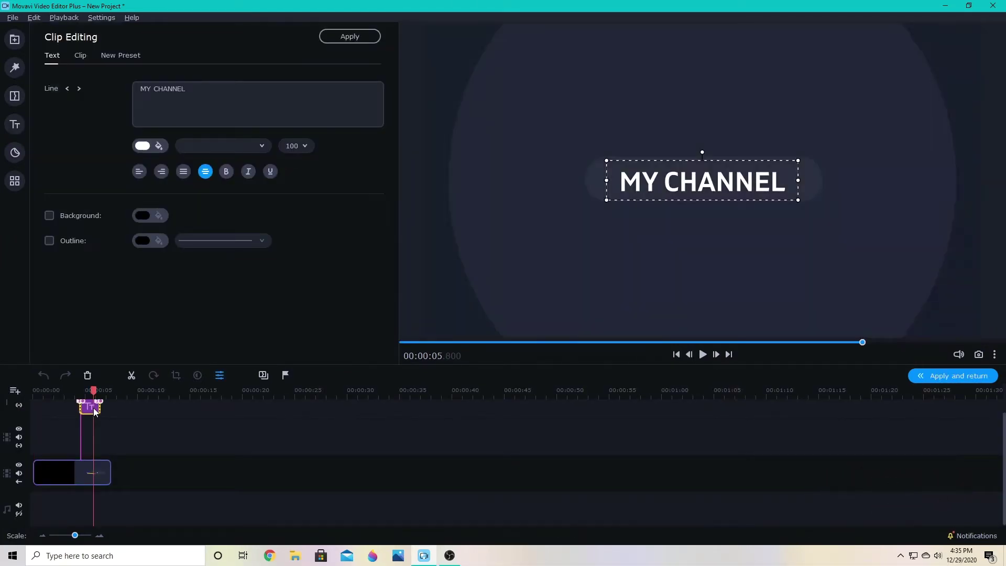
{"action": "double_click", "coordinate": [676, 177]}
{"action": "key", "text": "BackSpace"}
{"action": "key", "text": "BackSpace"}
{"action": "key", "text": "BackSpace"}
{"action": "key", "text": "BackSpace"}
{"action": "type", "text": "C Bullock"}
{"action": "key", "text": "BackSpace"}
{"action": "key", "text": "BackSpace"}
{"action": "key", "text": "BackSpace"}
{"action": "key", "text": "BackSpace"}
{"action": "key", "text": "BackSpace"}
{"action": "key", "text": "BackSpace"}
{"action": "type", "text": "ULLOCK"}
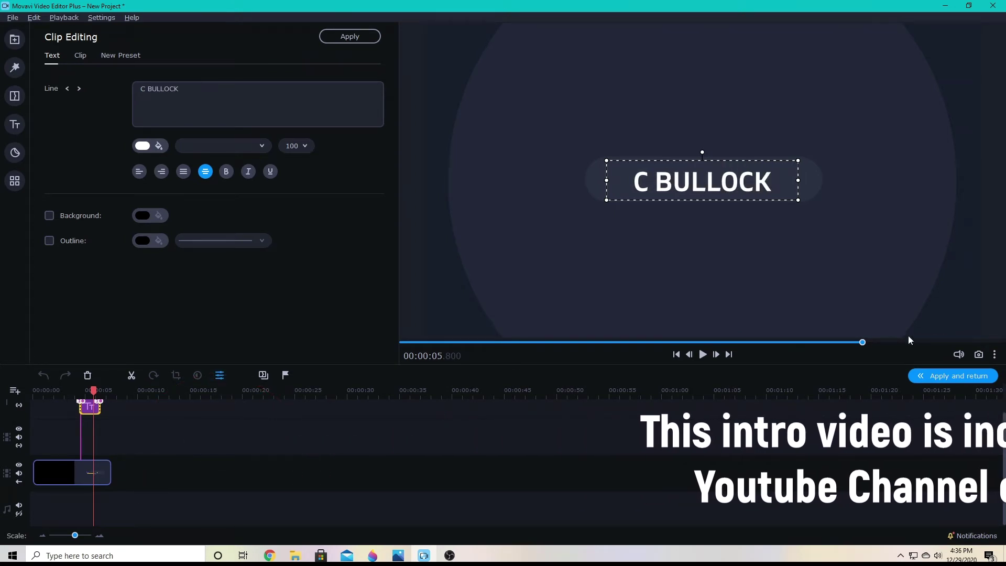
{"action": "left_click", "coordinate": [615, 456]}
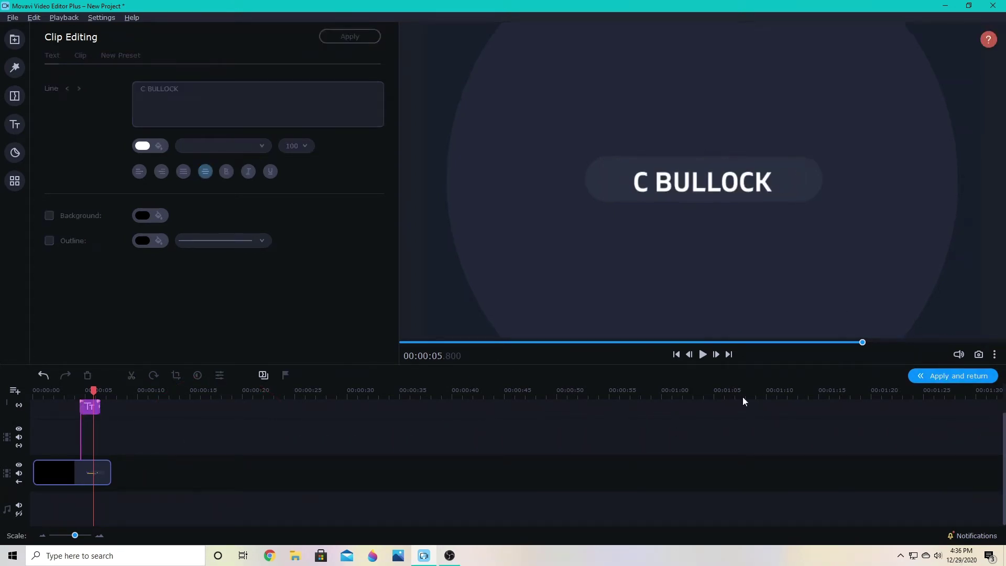
{"action": "left_click", "coordinate": [948, 374]}
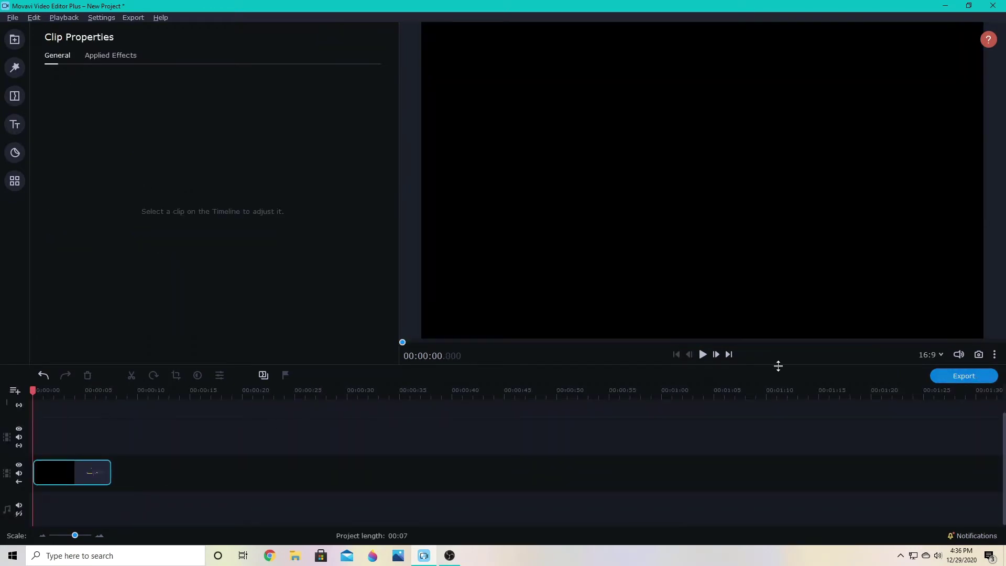
Preview the customised 7-second intro, then switch to the import area.
{"action": "left_click", "coordinate": [704, 355]}
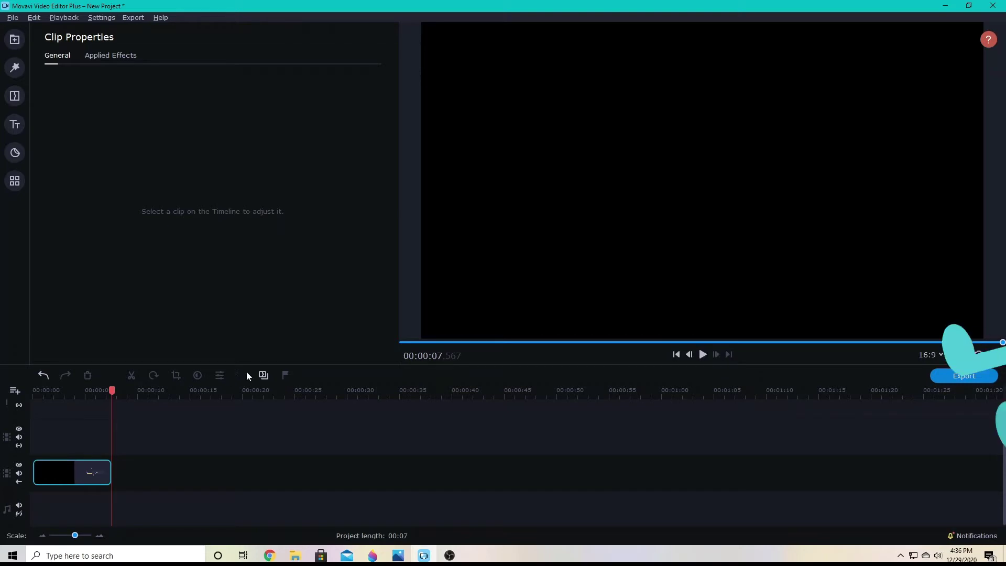
{"action": "left_click", "coordinate": [18, 36]}
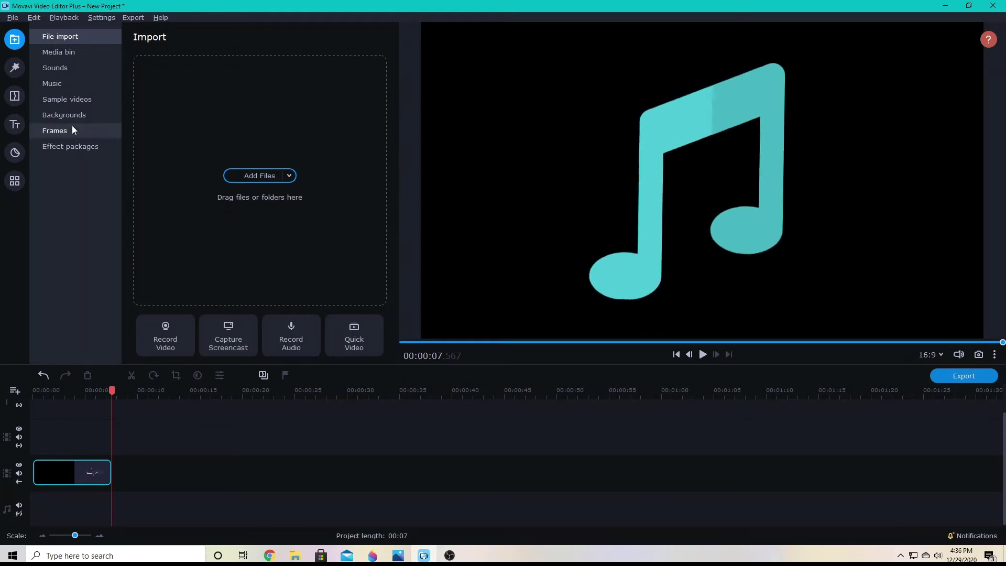
Add the Jump Start music to the audio track under the intro and open its clip properties.
{"action": "left_click", "coordinate": [76, 83]}
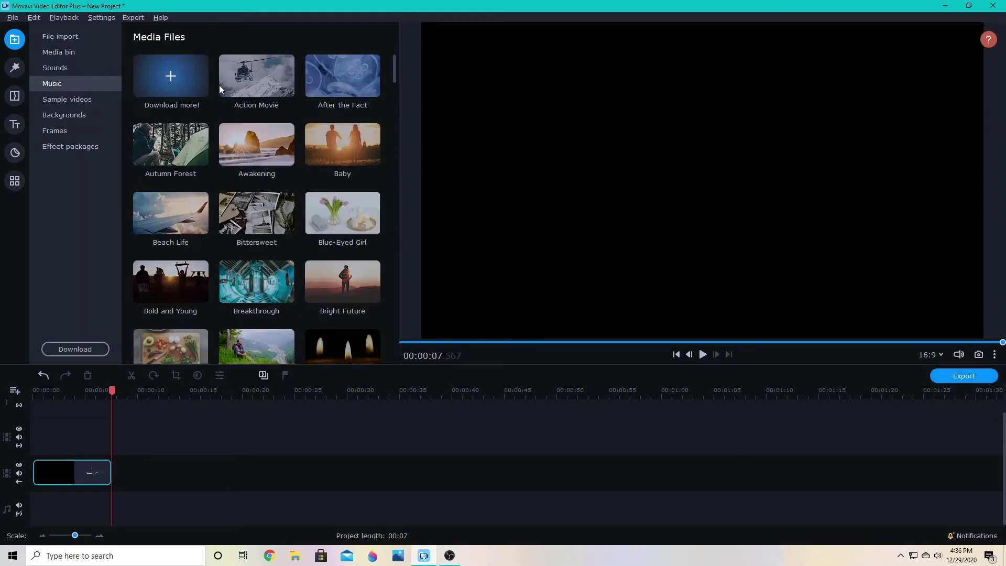
{"action": "scroll", "coordinate": [158, 252], "scroll_direction": "down", "scroll_amount": 12}
{"action": "left_click_drag", "start_coordinate": [159, 256], "coordinate": [39, 504]}
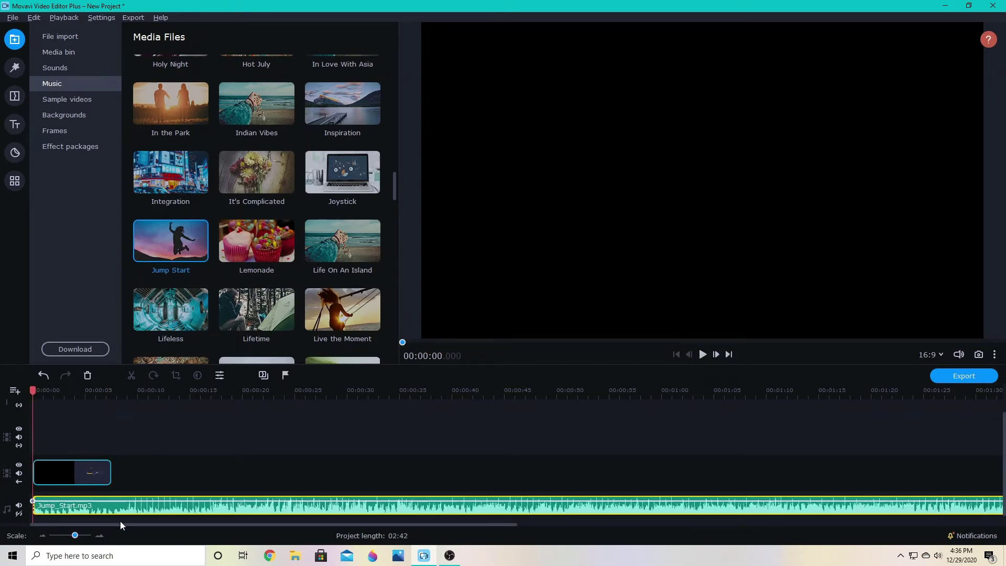
{"action": "left_click", "coordinate": [110, 507]}
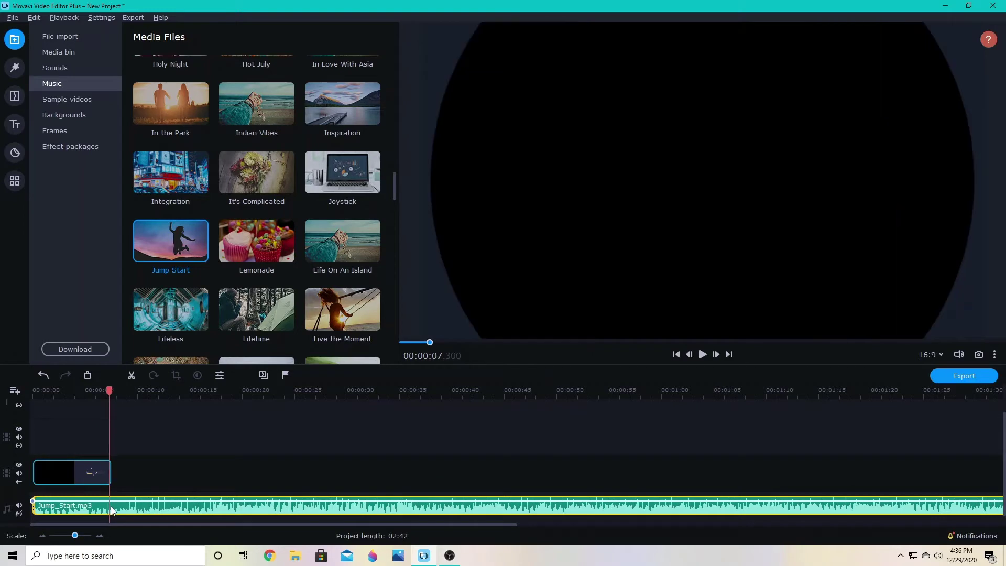
{"action": "double_click", "coordinate": [112, 511]}
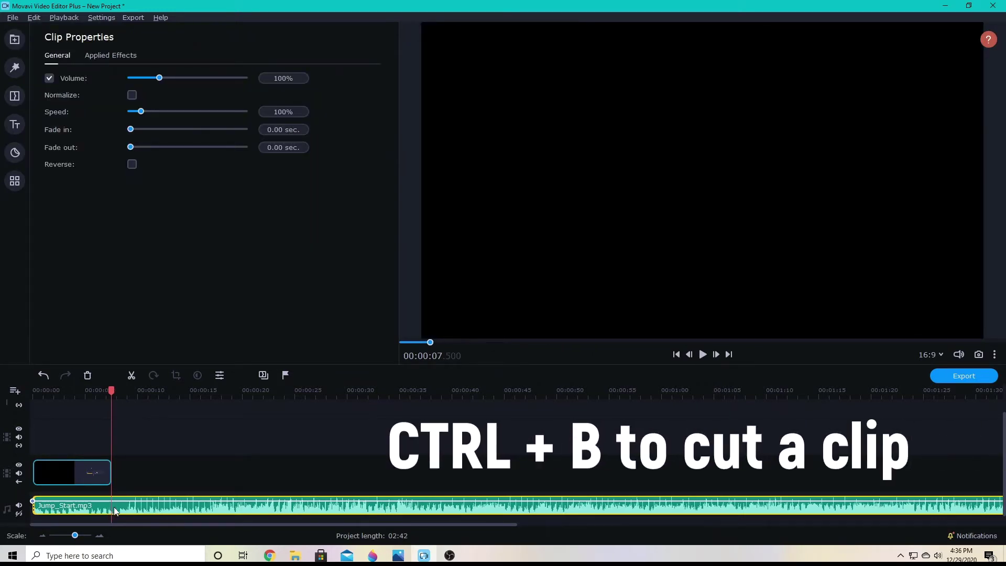
Cut the Jump Start music at 7.5 s, delete the excess, and ramp its volume to 0% at the end.
{"action": "key", "text": "ctrl+b"}
{"action": "left_click", "coordinate": [140, 507]}
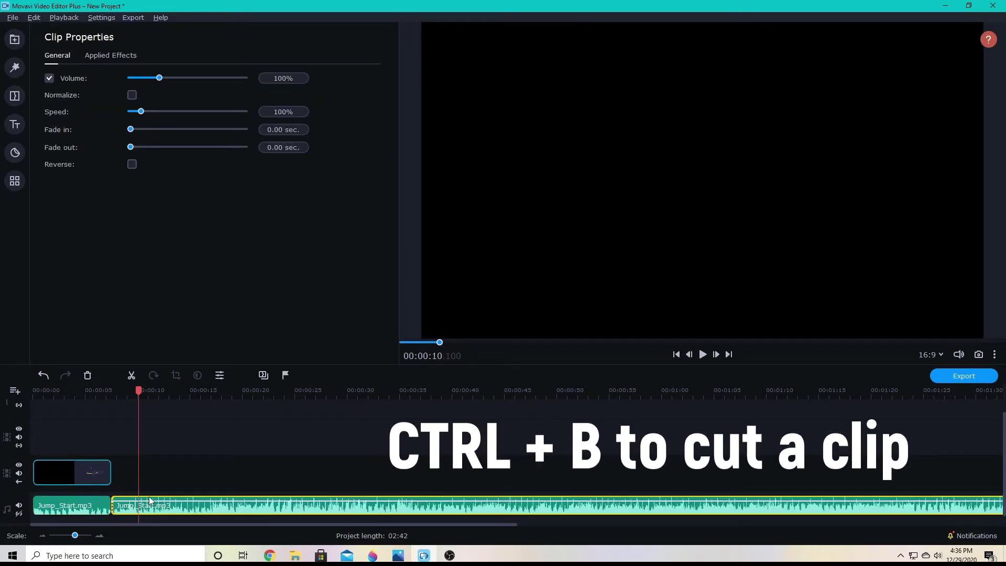
{"action": "key", "text": "Delete"}
{"action": "left_click", "coordinate": [99, 505]}
{"action": "double_click", "coordinate": [164, 487]}
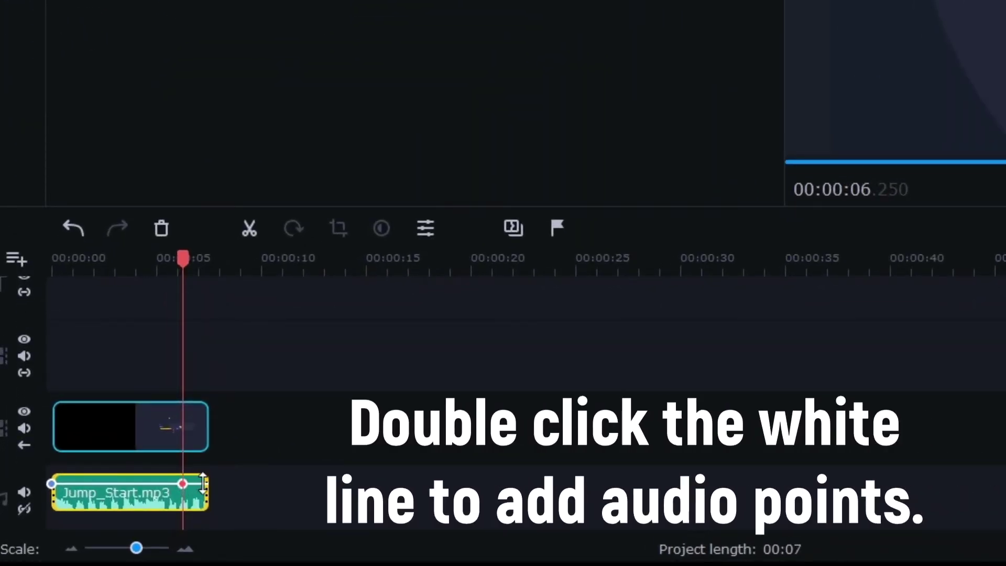
{"action": "left_click_drag", "start_coordinate": [203, 484], "coordinate": [205, 504]}
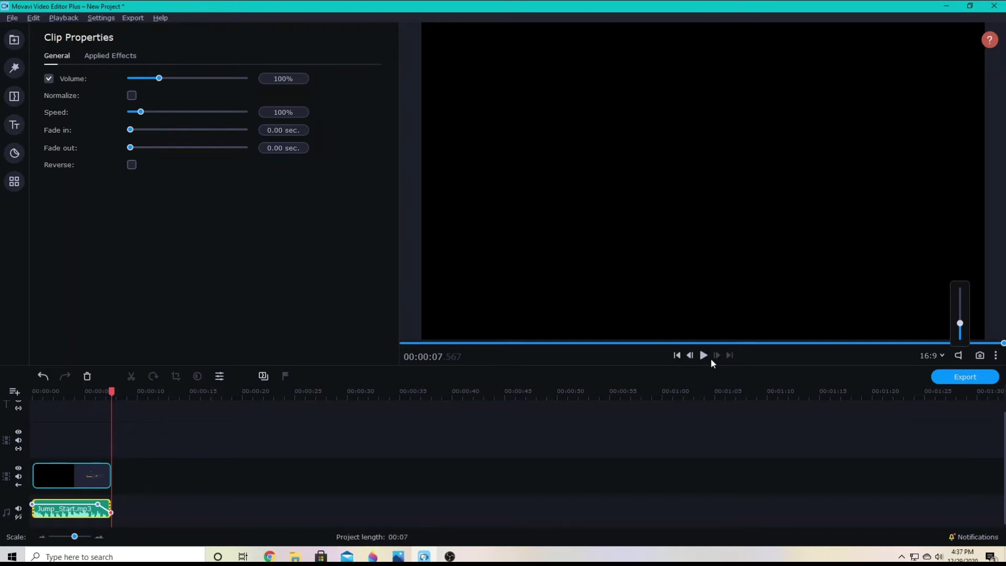
Deselect the music clip and reopen the titled intro for editing.
{"action": "left_click", "coordinate": [129, 429]}
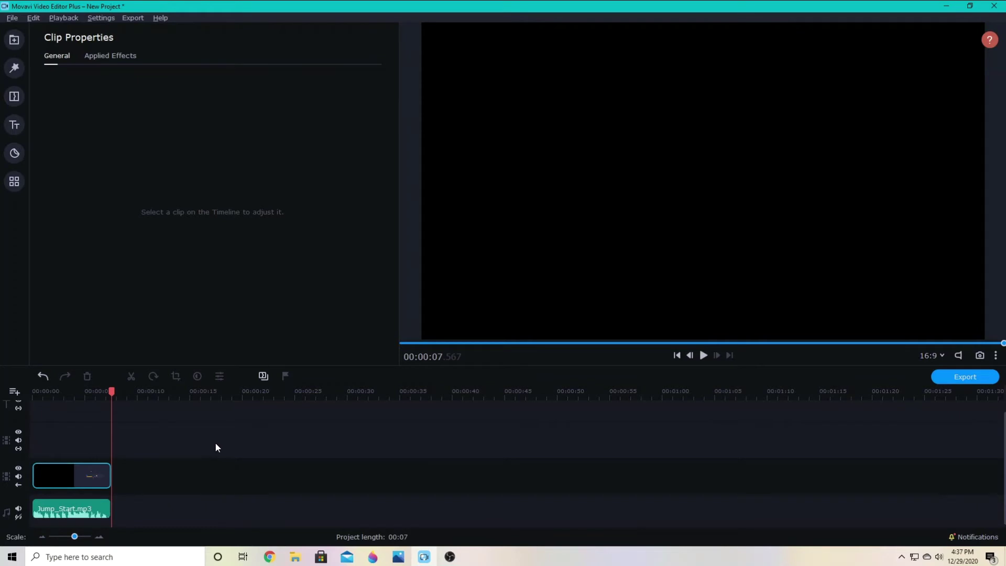
{"action": "left_click", "coordinate": [96, 478]}
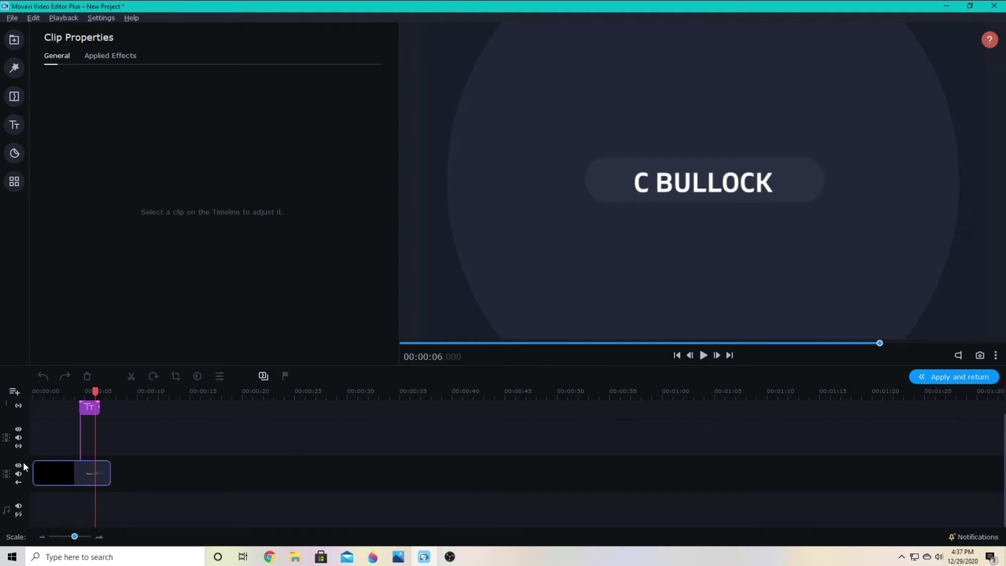
Trim the start of the intro's background clip and preview the result.
{"action": "left_click", "coordinate": [51, 472]}
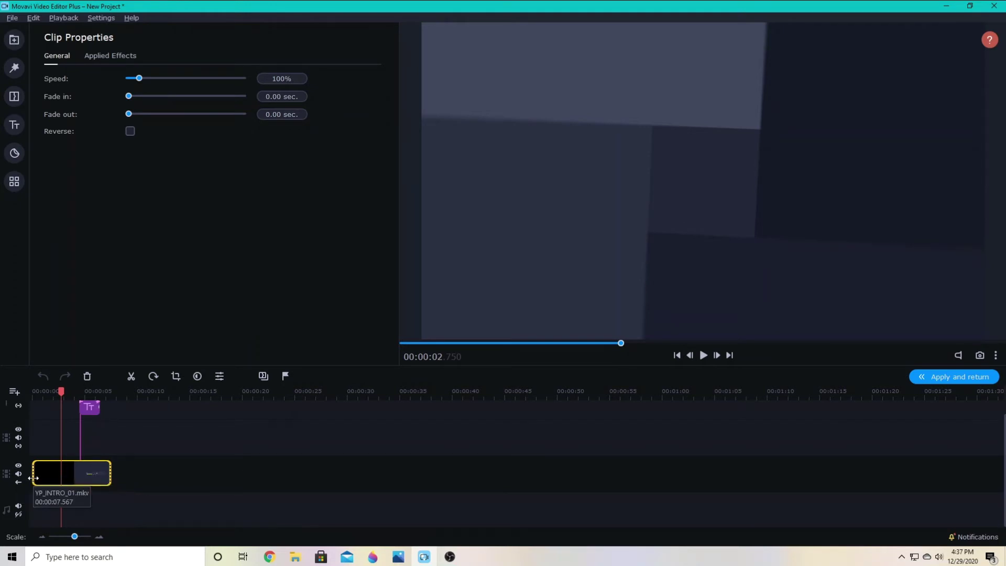
{"action": "left_click_drag", "start_coordinate": [33, 479], "coordinate": [42, 479]}
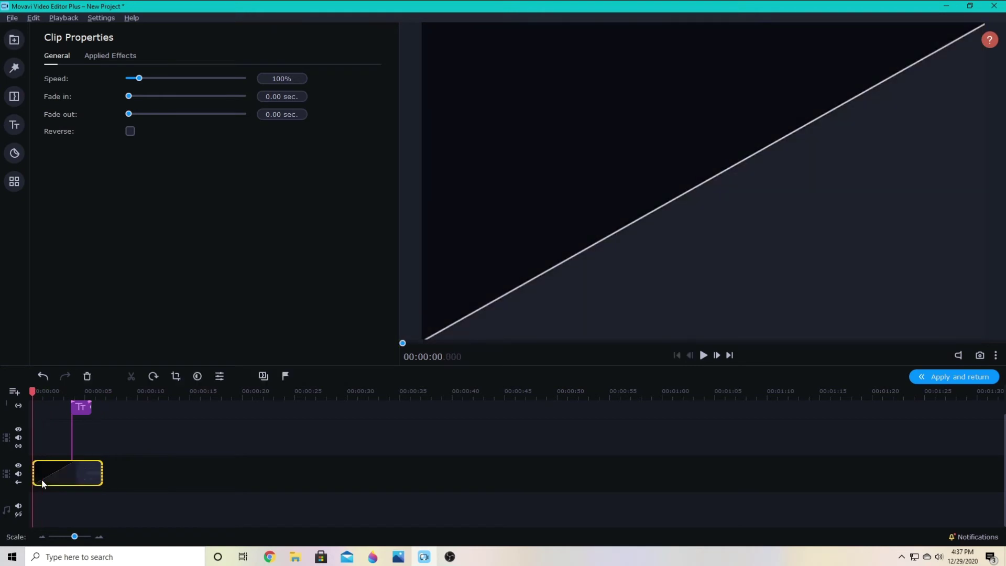
{"action": "left_click", "coordinate": [704, 357]}
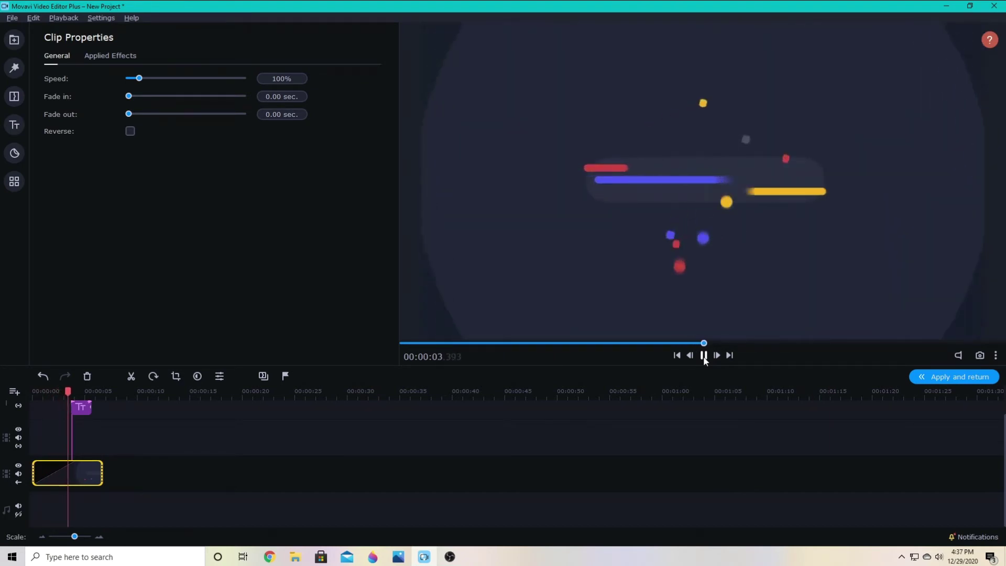
{"action": "left_click", "coordinate": [704, 356]}
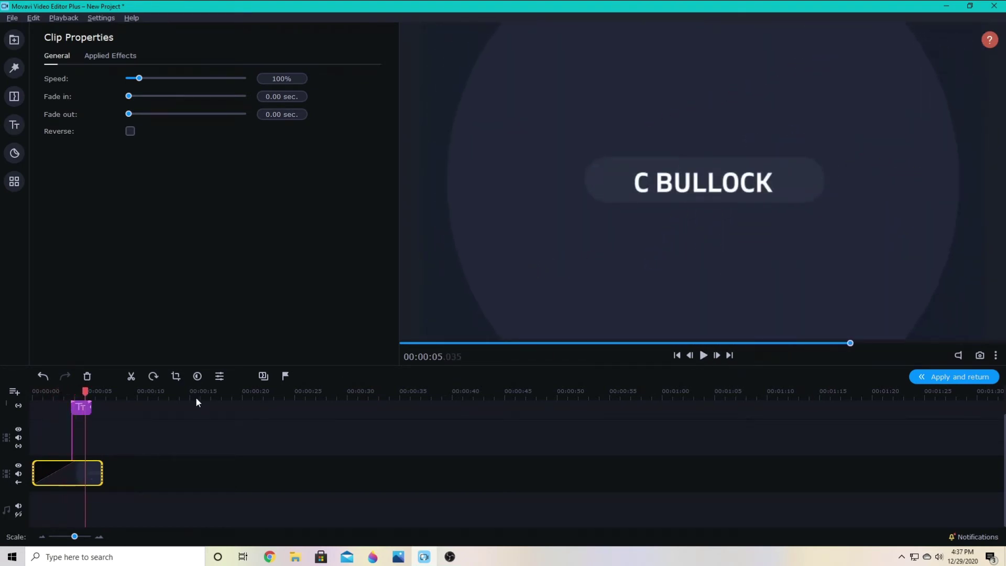
Lengthen the background clip, speed it up to 124%, and apply the intro edits.
{"action": "left_click_drag", "start_coordinate": [36, 475], "coordinate": [44, 475]}
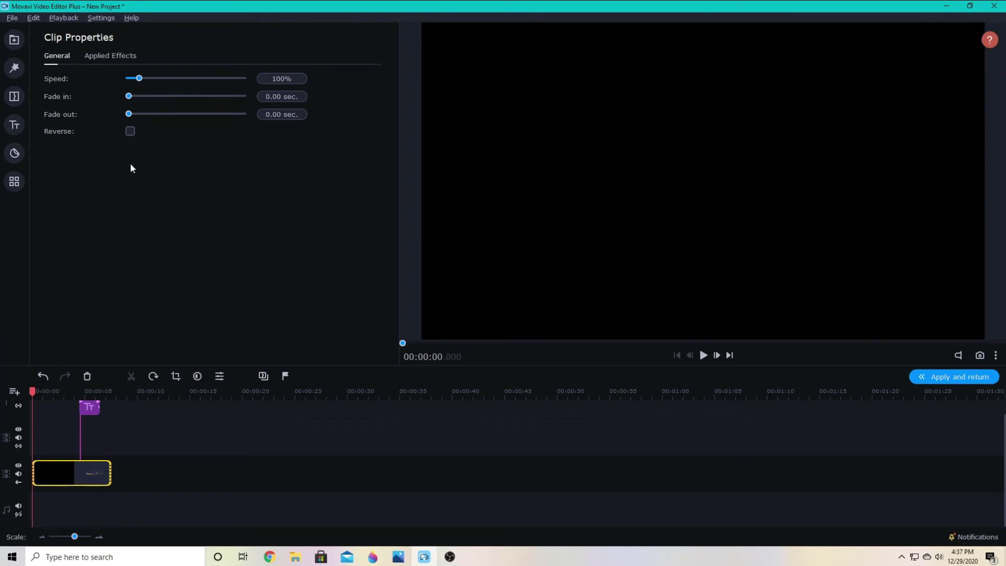
{"action": "left_click_drag", "start_coordinate": [140, 79], "coordinate": [143, 79]}
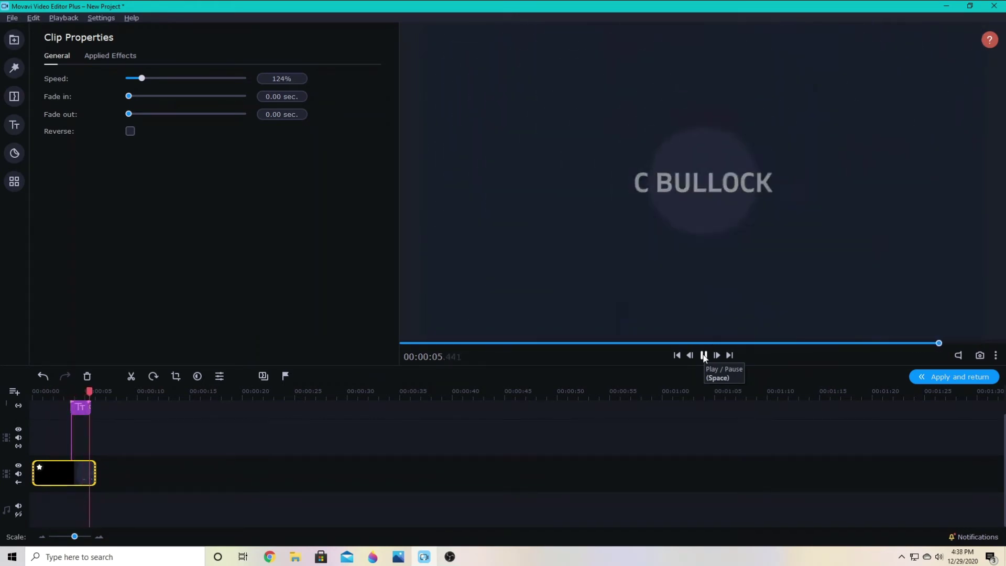
{"action": "left_click", "coordinate": [704, 355]}
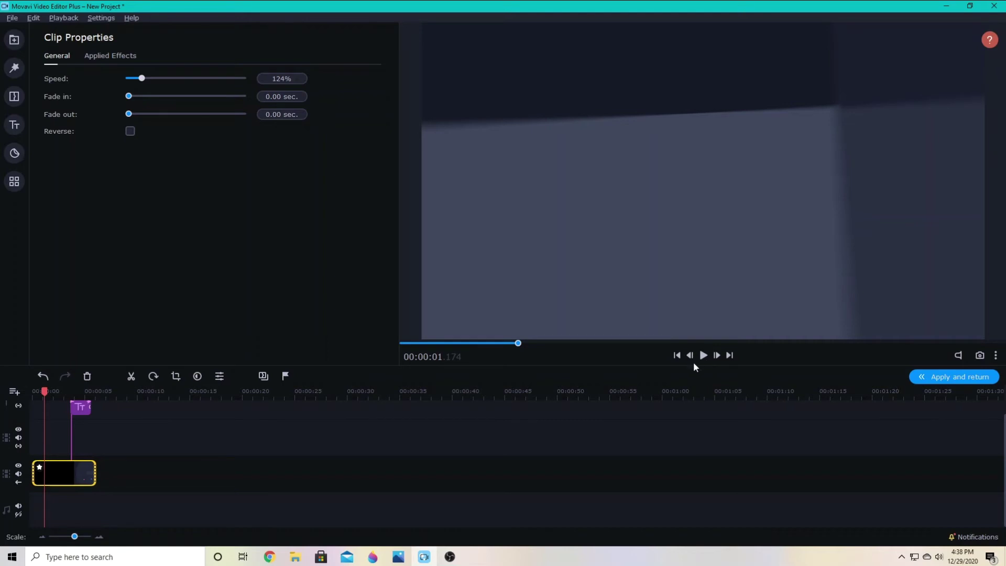
{"action": "left_click", "coordinate": [434, 449]}
{"action": "left_click", "coordinate": [932, 377]}
{"action": "left_click", "coordinate": [81, 507]}
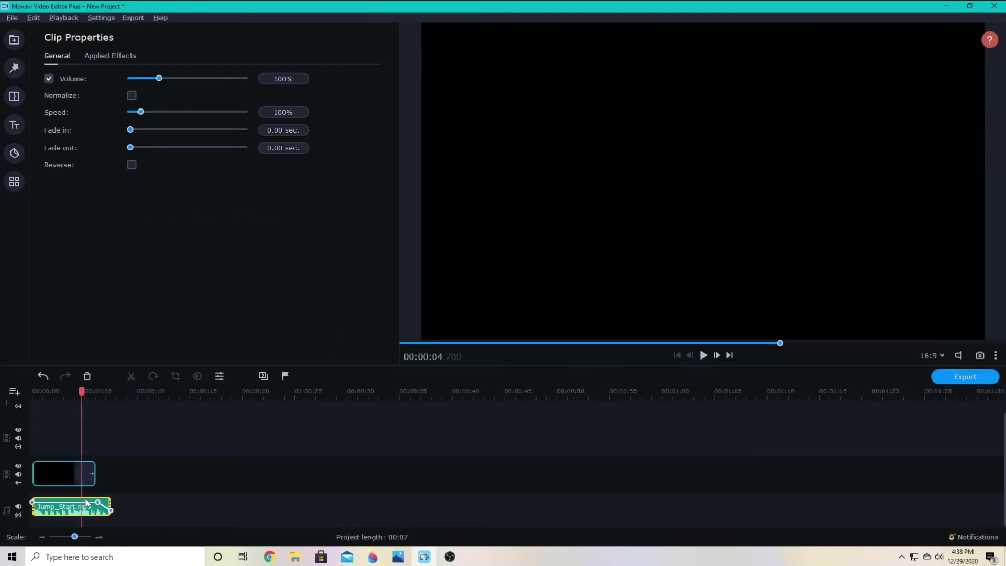
Add a fade-out to the Jump_Start.mp3 music and play the 6-second project from the start.
{"action": "mouse_move", "coordinate": [100, 503]}
{"action": "left_mouse_down"}
{"action": "mouse_move", "coordinate": [79, 503]}
{"action": "mouse_move", "coordinate": [111, 513]}
{"action": "mouse_move", "coordinate": [96, 512]}
{"action": "left_mouse_up"}
{"action": "left_click", "coordinate": [30, 391]}
{"action": "left_click", "coordinate": [703, 355]}
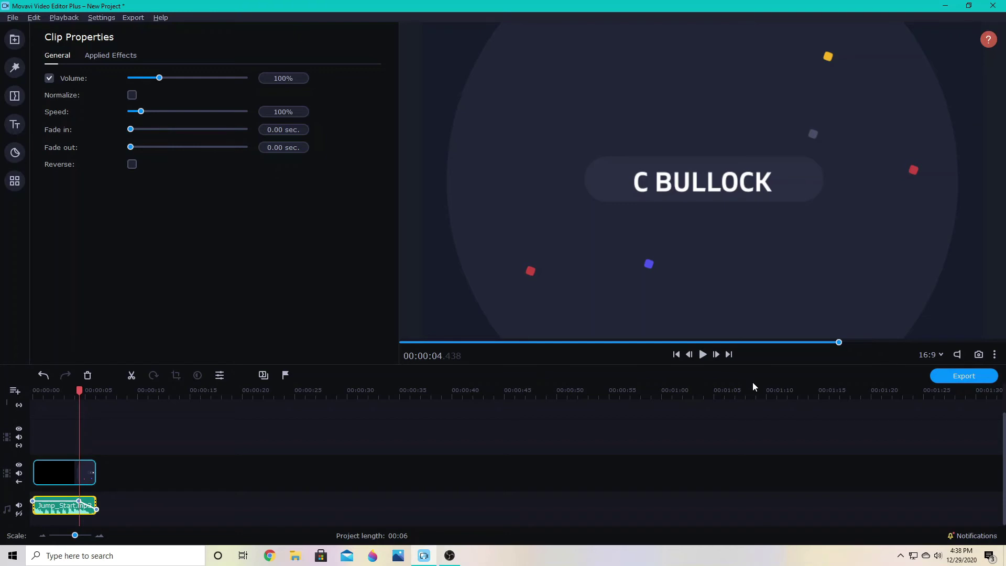
{"action": "left_click", "coordinate": [68, 431]}
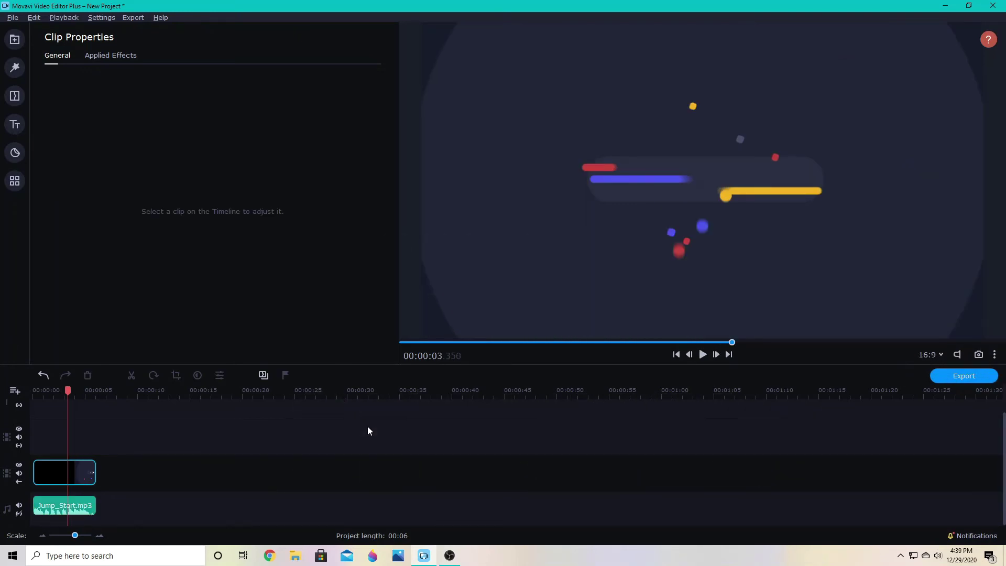
Paste the Jump_Start.mp3 music inside the intro and delete the separate music clip from the audio track.
{"action": "left_click", "coordinate": [82, 477]}
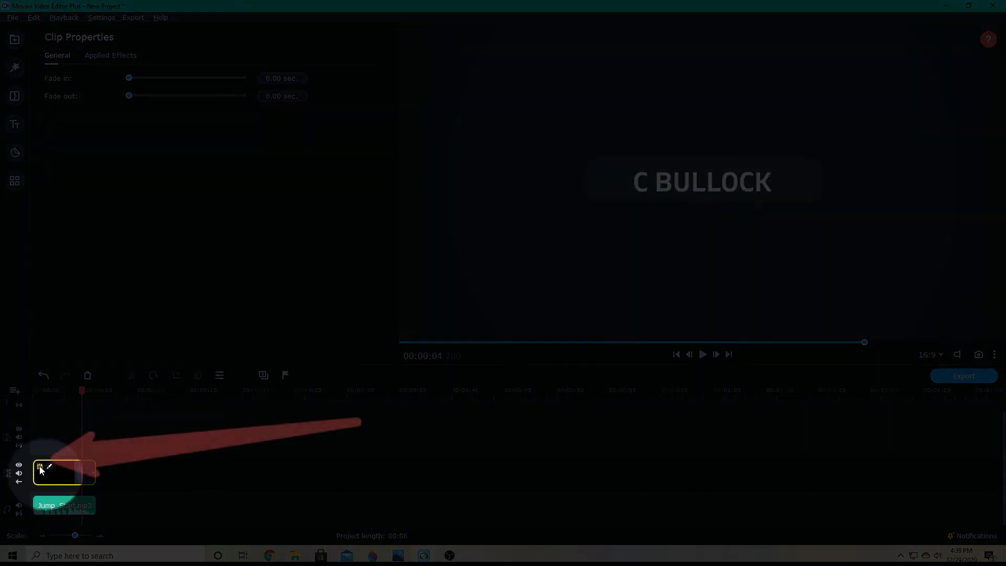
{"action": "left_click", "coordinate": [76, 511]}
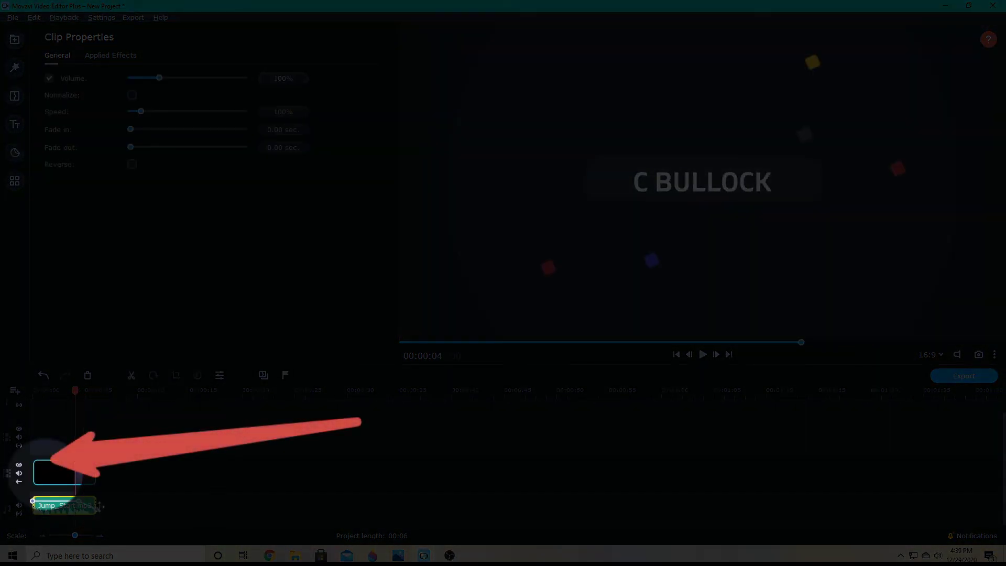
{"action": "left_click", "coordinate": [65, 479]}
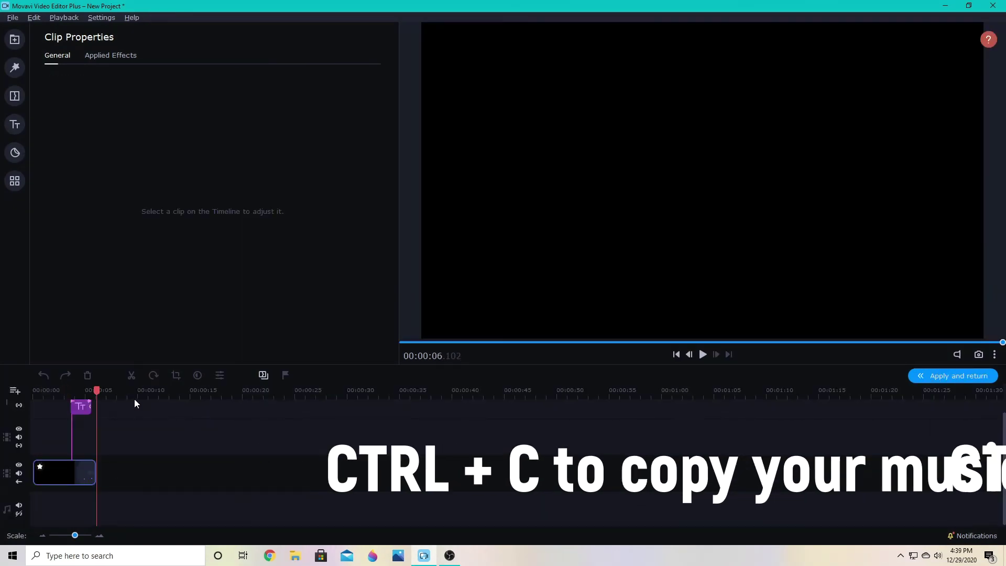
{"action": "key", "text": "ctrl+v"}
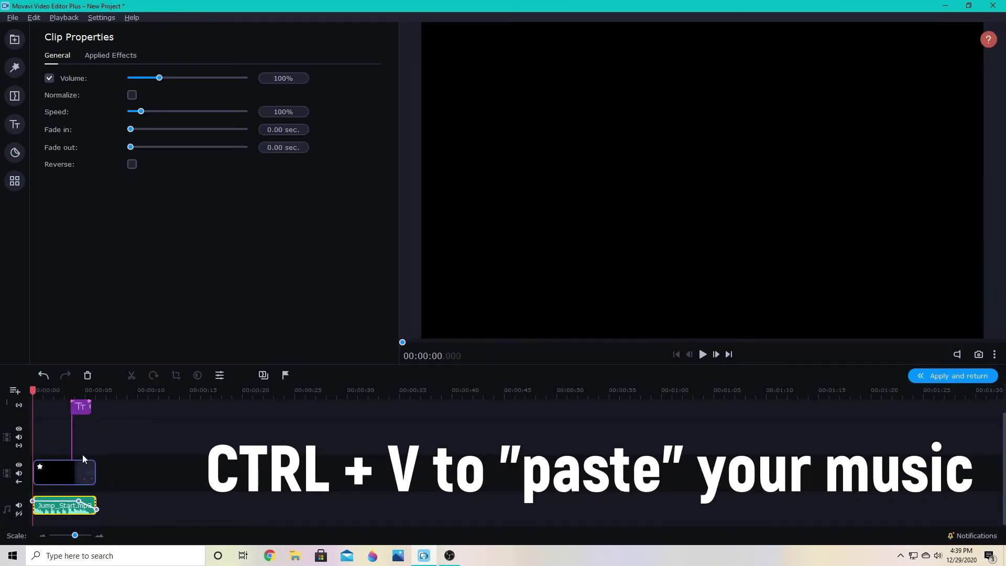
{"action": "left_click", "coordinate": [952, 379]}
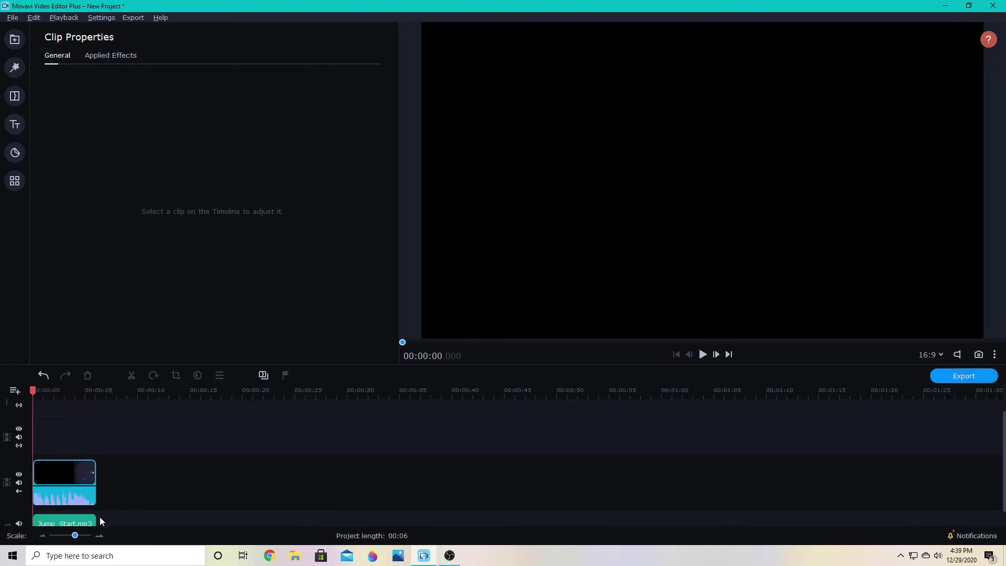
{"action": "left_click", "coordinate": [95, 521]}
{"action": "key", "text": "Delete"}
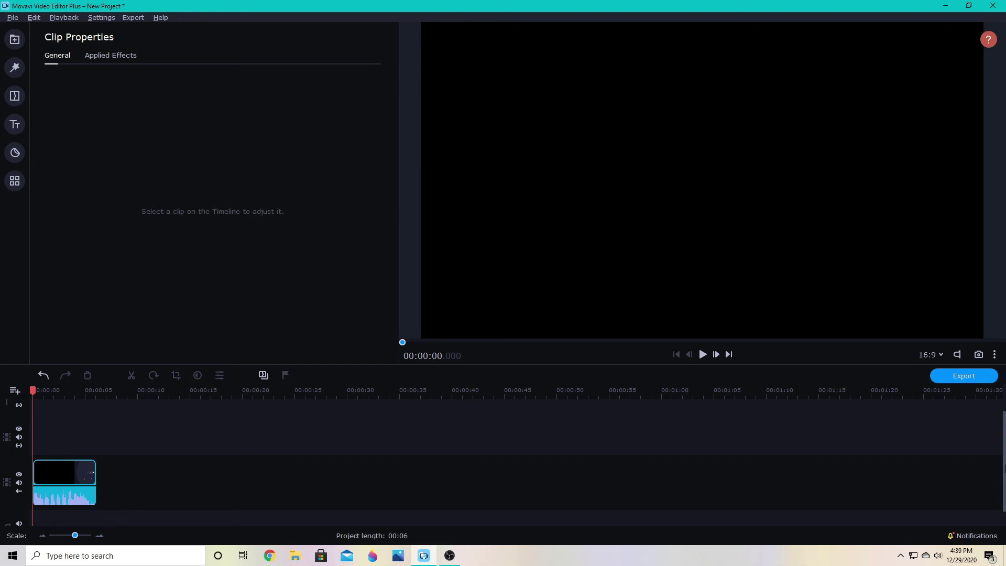
{"action": "left_click", "coordinate": [76, 463]}
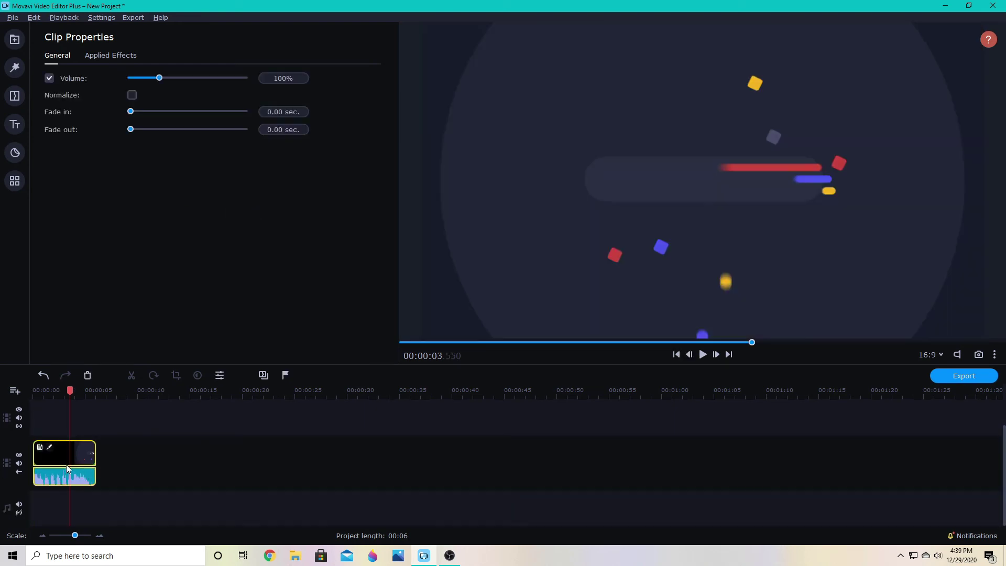
Save the edited intro as a new reusable intro named after the channel owner.
{"action": "left_click", "coordinate": [40, 447]}
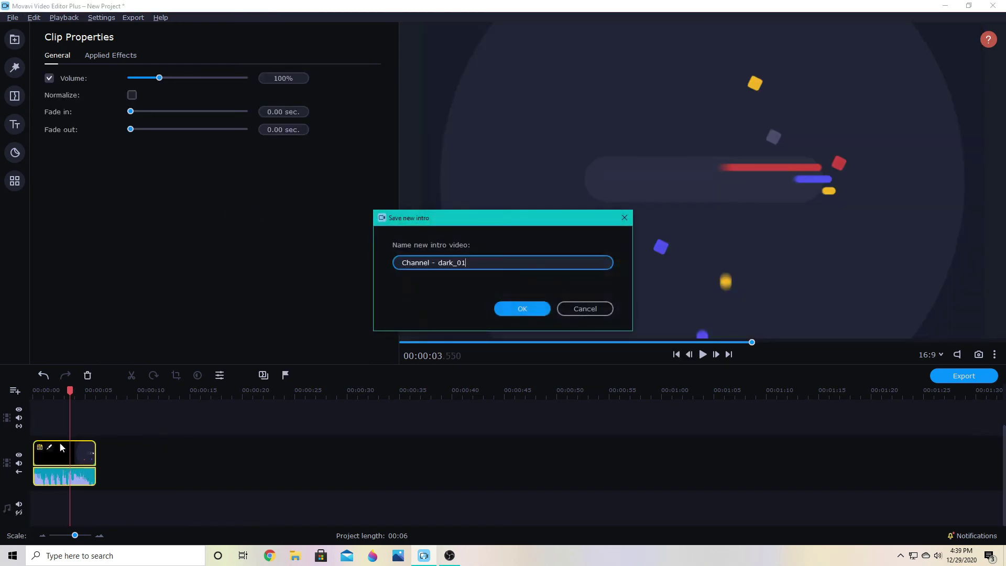
{"action": "key", "text": "BackSpace"}
{"action": "key", "text": "BackSpace"}
{"action": "key", "text": "BackSpace"}
{"action": "key", "text": "BackSpace"}
{"action": "key", "text": "BackSpace"}
{"action": "key", "text": "BackSpace"}
{"action": "key", "text": "BackSpace"}
{"action": "key", "text": "BackSpace"}
{"action": "key", "text": "BackSpace"}
{"action": "key", "text": "BackSpace"}
{"action": "key", "text": "BackSpace"}
{"action": "key", "text": "BackSpace"}
{"action": "key", "text": "BackSpace"}
{"action": "key", "text": "BackSpace"}
{"action": "key", "text": "BackSpace"}
{"action": "key", "text": "BackSpace"}
{"action": "type", "text": "Bullock"}
{"action": "left_click", "coordinate": [518, 307]}
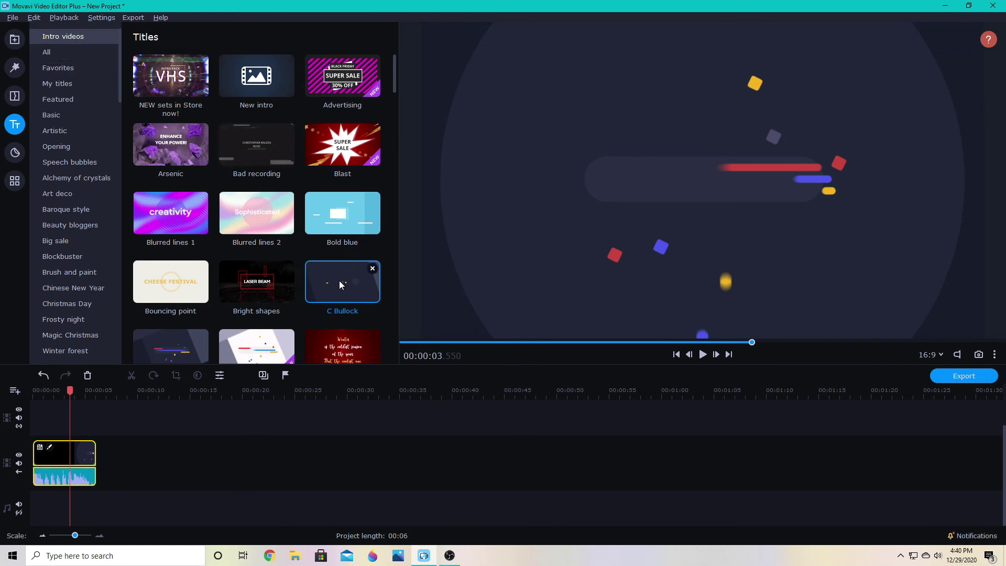
Add a second C Bullock intro after the first clip and play it back from its start.
{"action": "left_click_drag", "start_coordinate": [344, 287], "coordinate": [135, 467]}
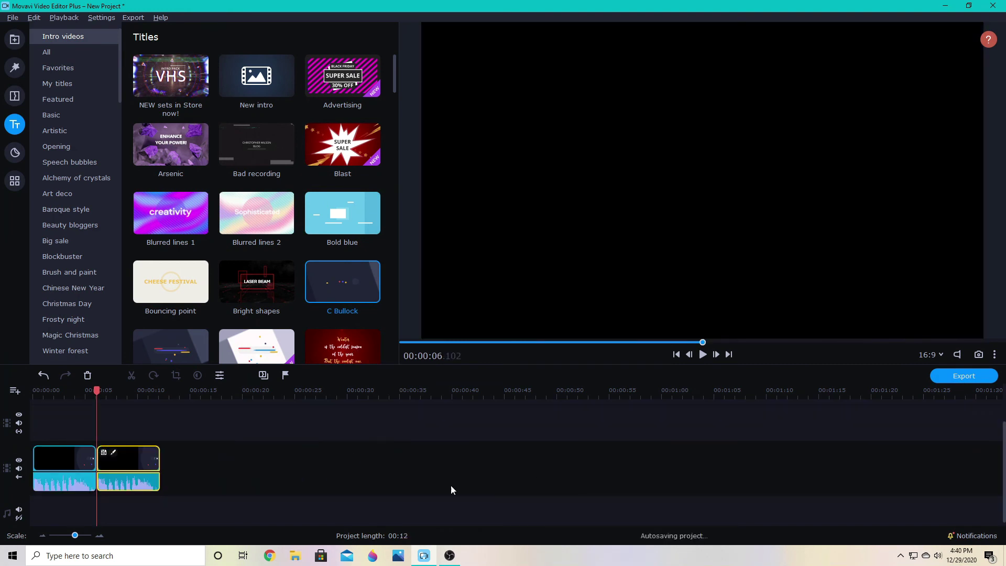
{"action": "left_click", "coordinate": [63, 460]}
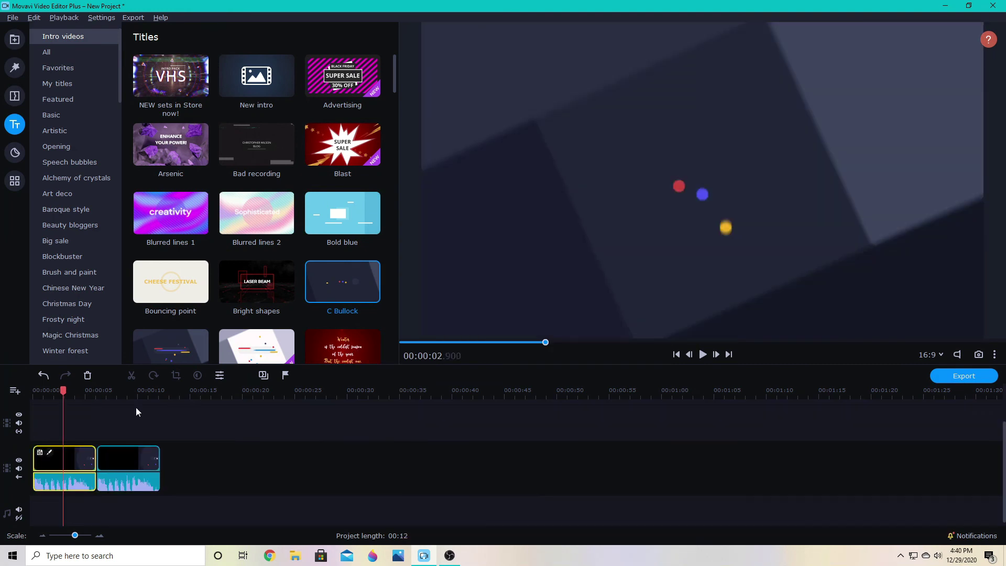
{"action": "left_click", "coordinate": [99, 392]}
{"action": "left_click", "coordinate": [703, 355]}
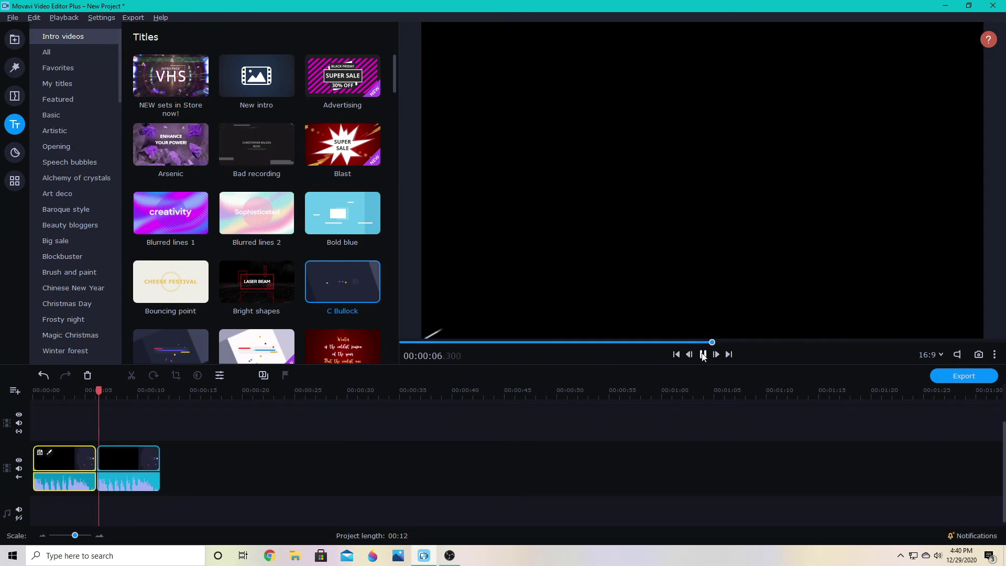